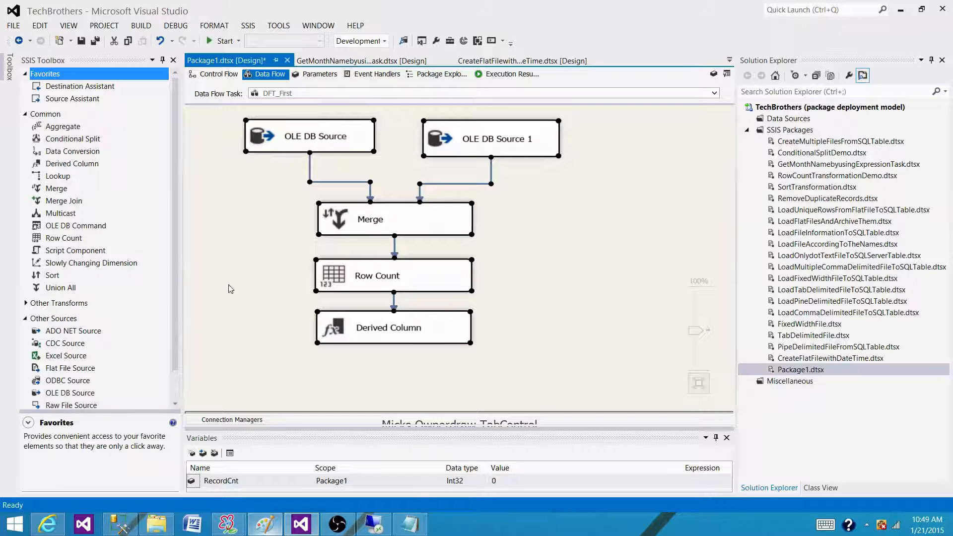
- In the Derived Column transformation, add a new column with the System::StartTime variable as its expression
left_click(277, 333)
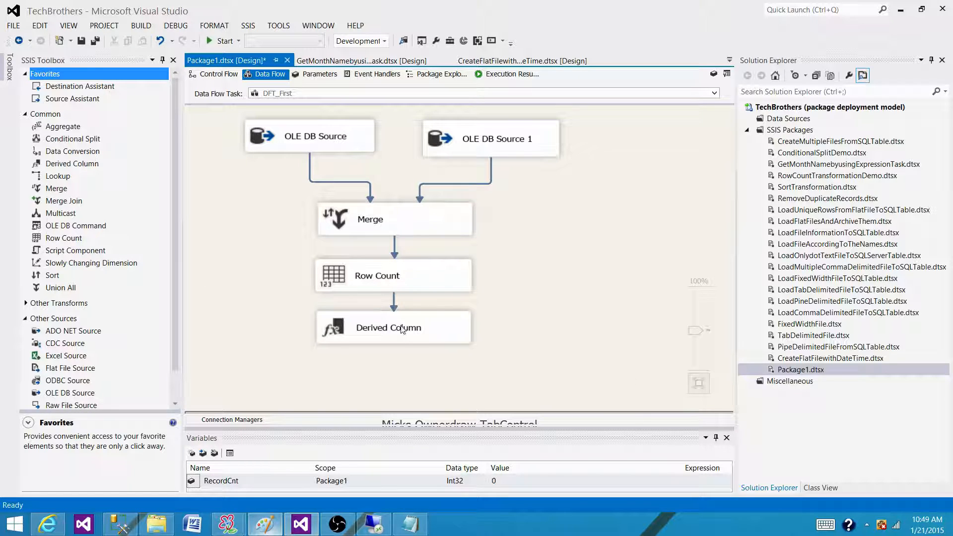
double_click(435, 330)
left_click(249, 101)
left_click(258, 111)
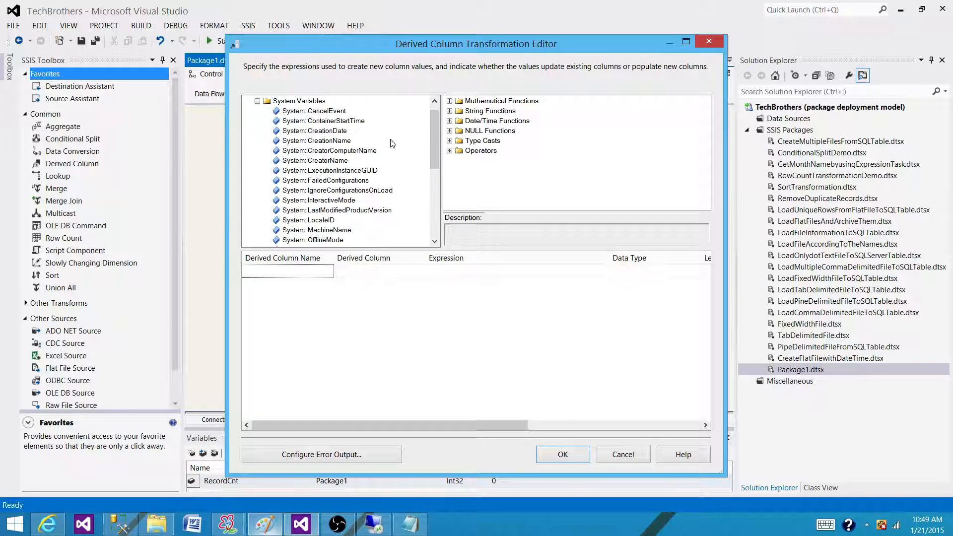
left_click_drag(433, 130, 433, 162)
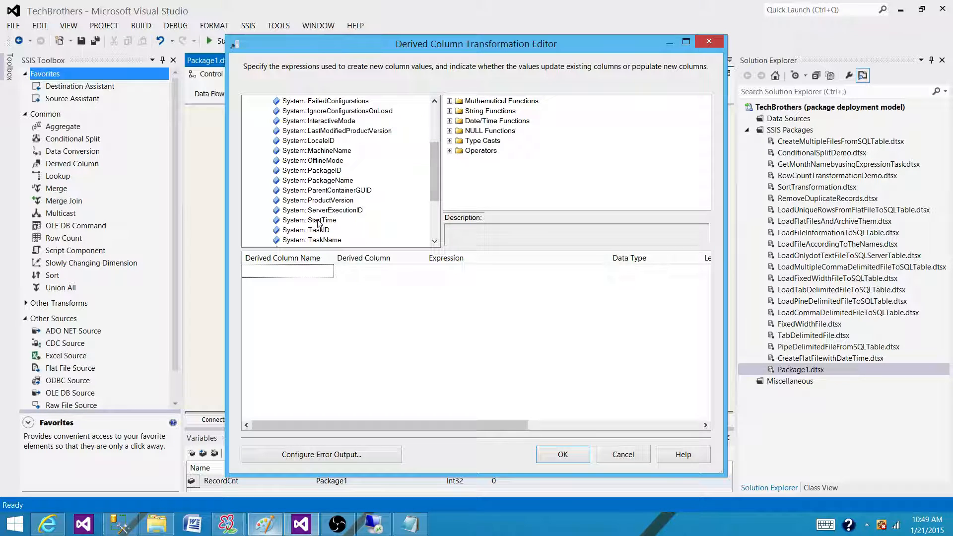
left_click(338, 222)
left_click_drag(340, 226, 478, 278)
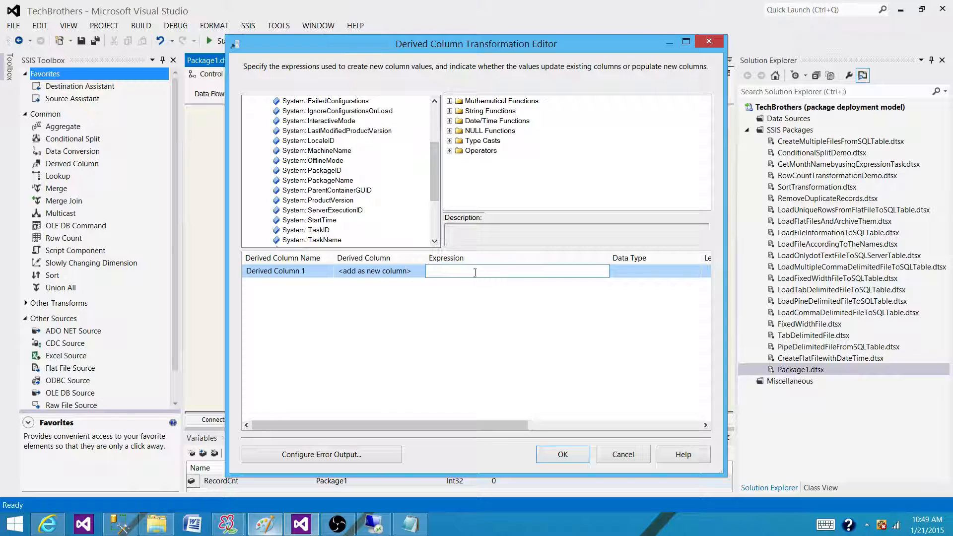
- Name the new derived column based on System::StartTime LoadDatetime
left_click(414, 320)
left_click(304, 270)
left_click_drag(311, 270, 206, 277)
type("LoadD")
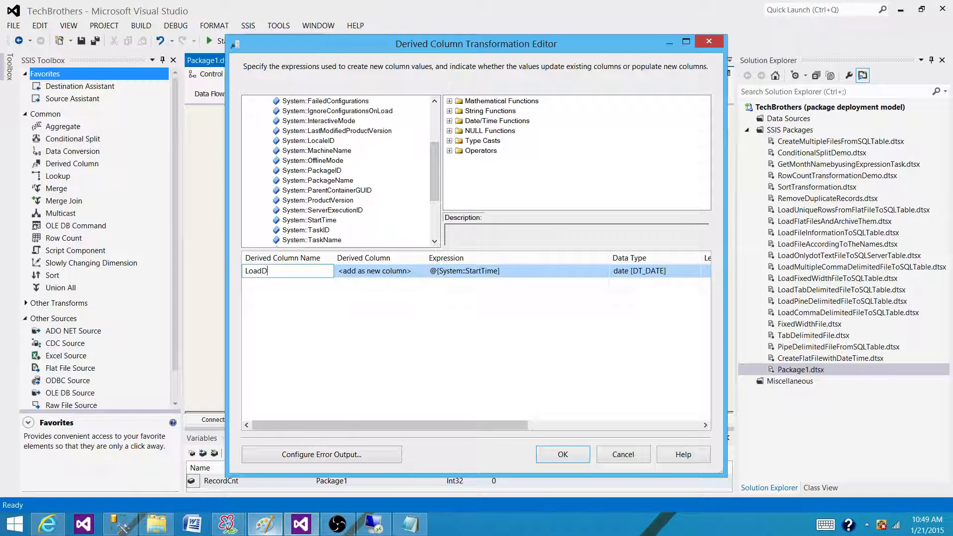
type("atetime")
left_click(359, 324)
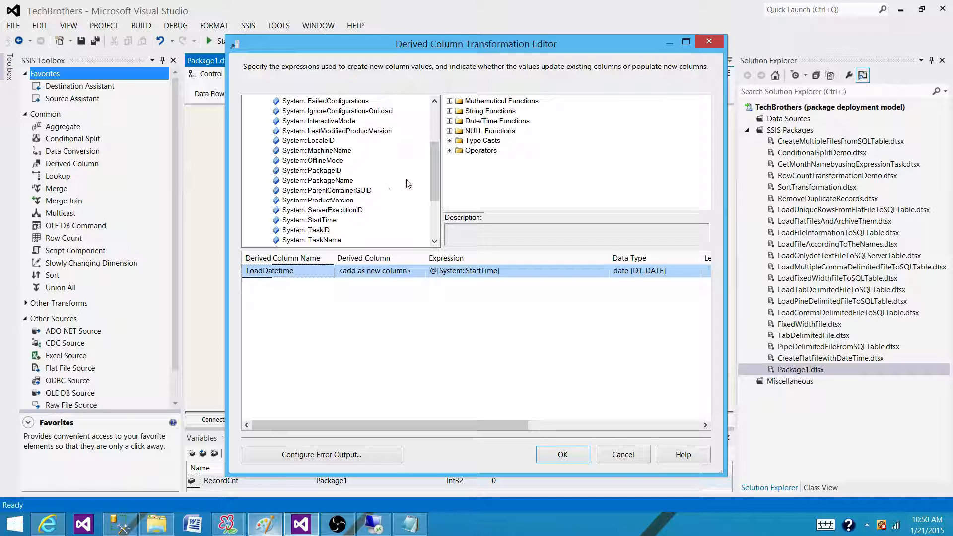
- Add a second derived column with the System::MachineName variable as its expression
left_click_drag(439, 160, 439, 137)
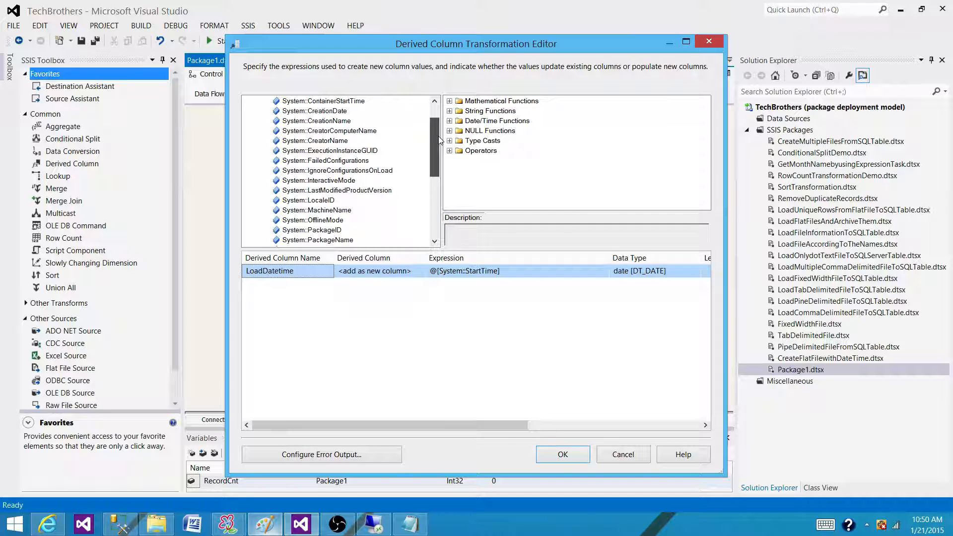
left_click(304, 284)
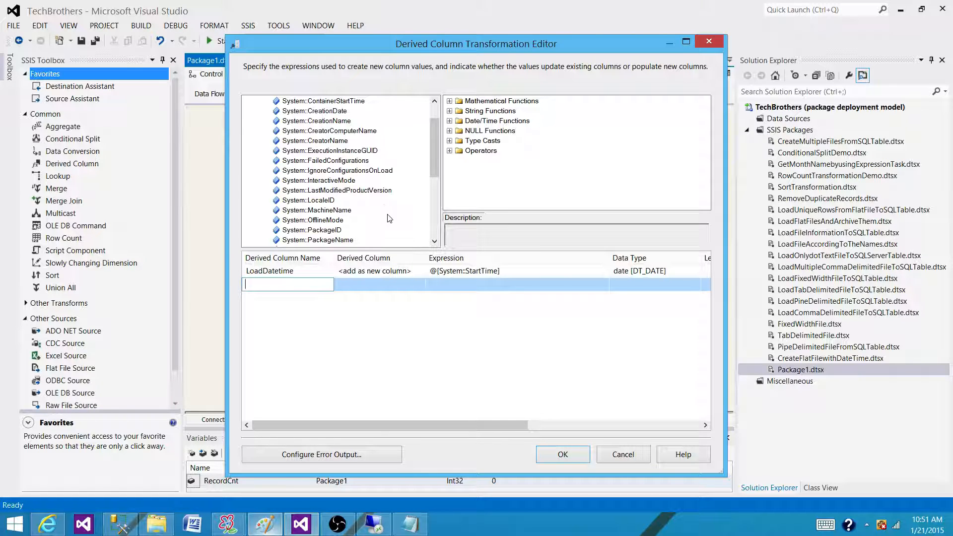
left_click_drag(323, 231, 247, 285)
left_click(305, 284)
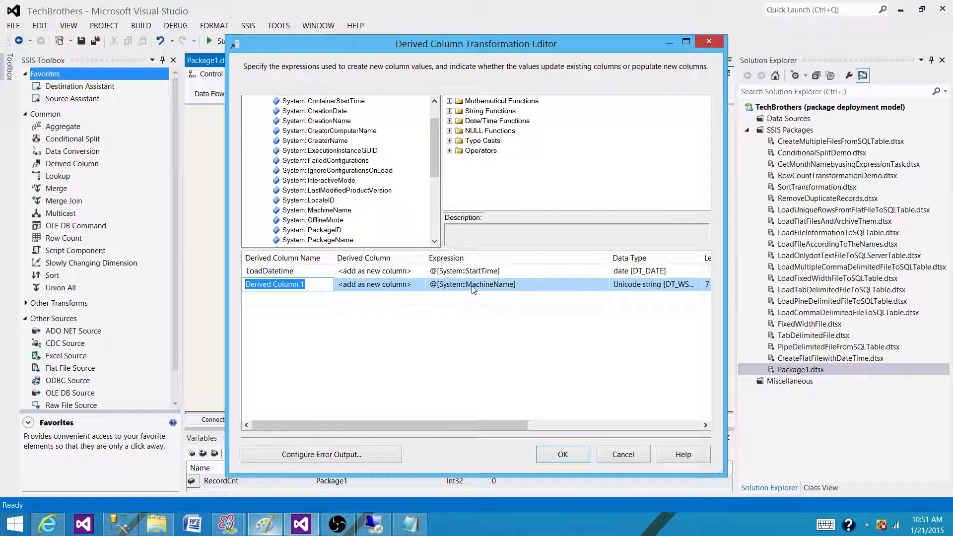
left_click(437, 325)
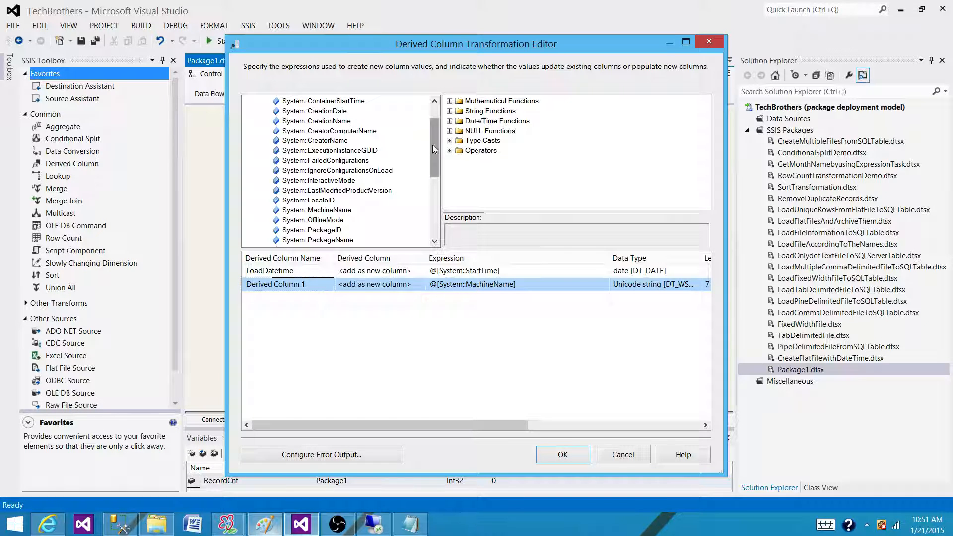
- Examine the available system variables, including StartTime, PackageName, MachineName, UserName, TaskID and TaskName, and close the Derived Column editor without saving
left_click_drag(433, 145, 433, 177)
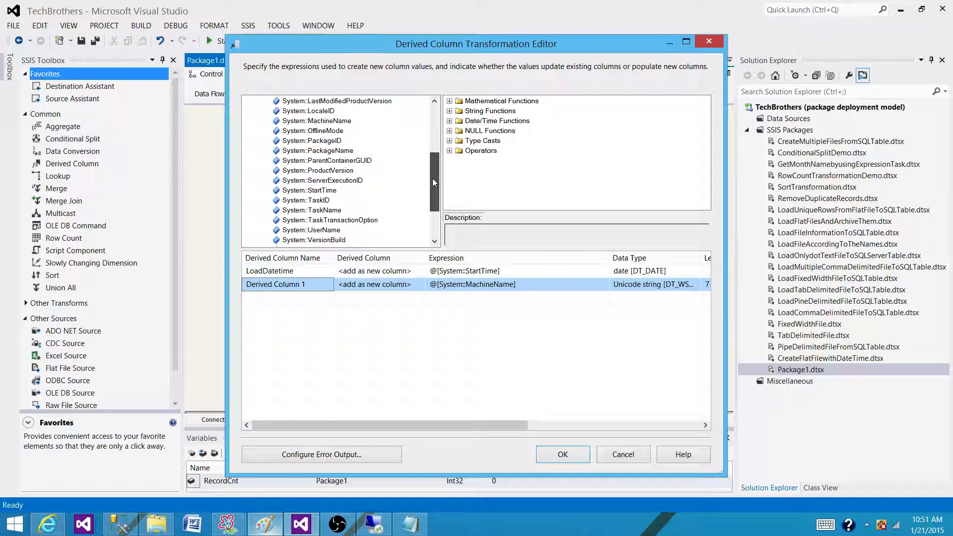
left_click(334, 191)
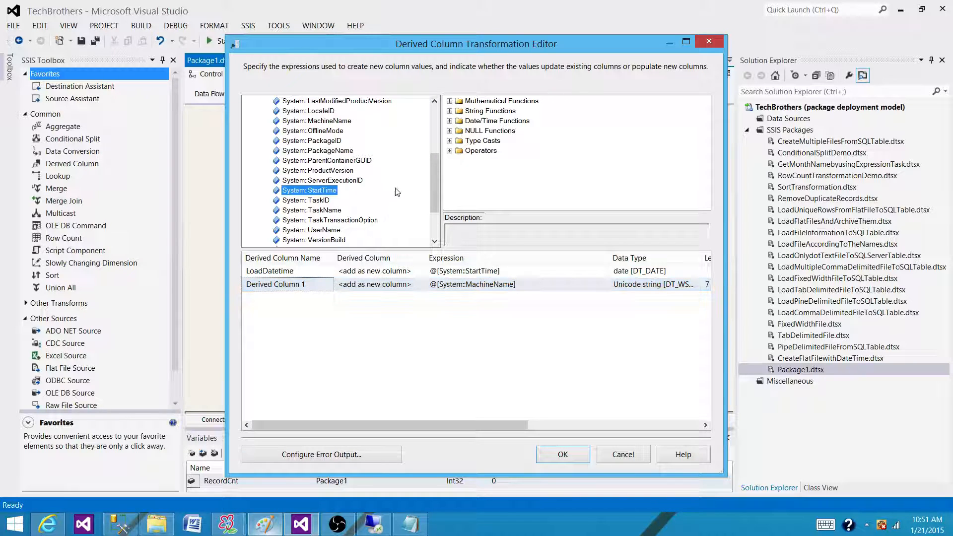
left_click(344, 151)
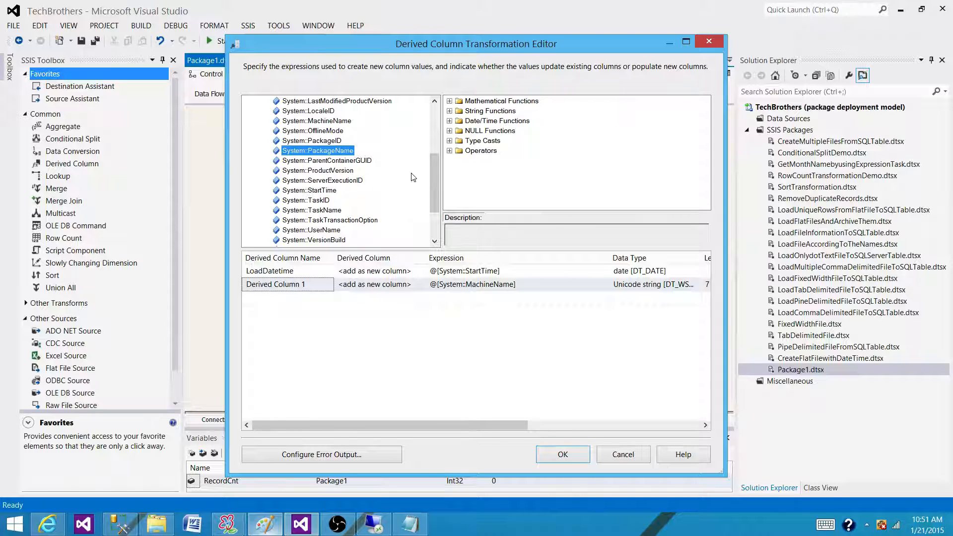
left_click(340, 124)
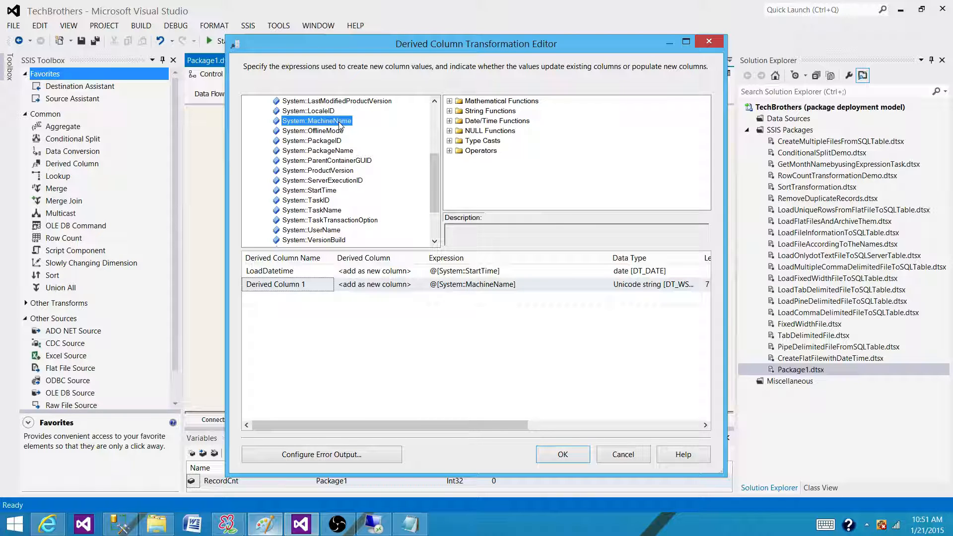
left_click(326, 232)
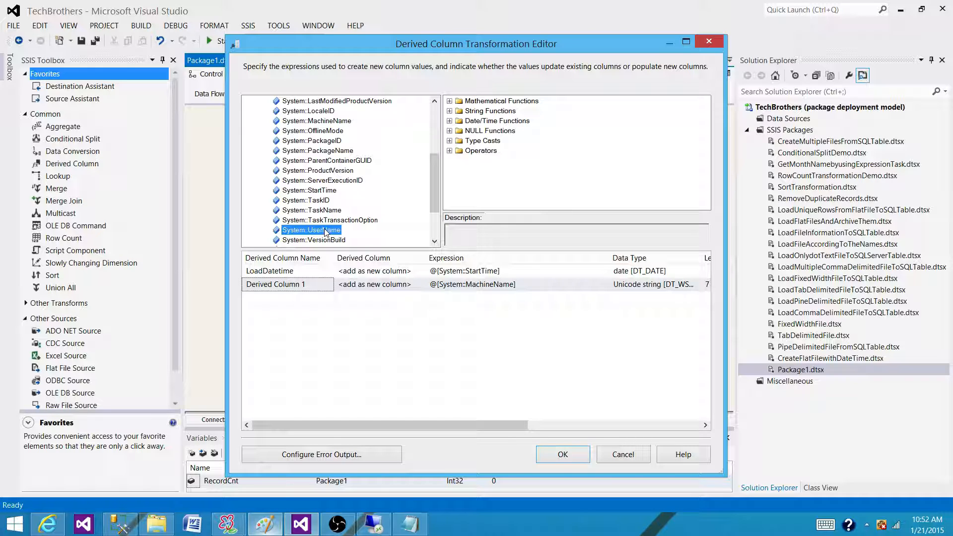
left_click(304, 286)
left_click(305, 286)
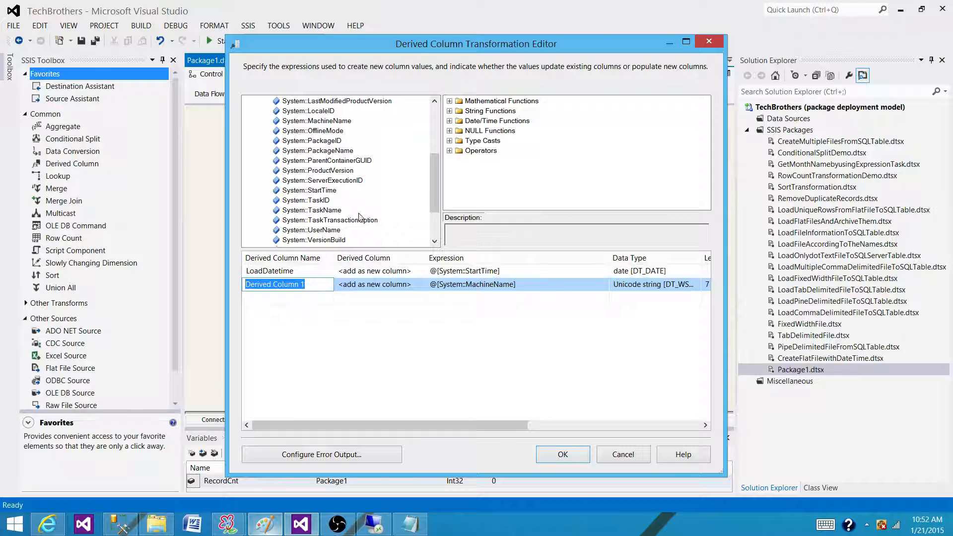
left_click(320, 201)
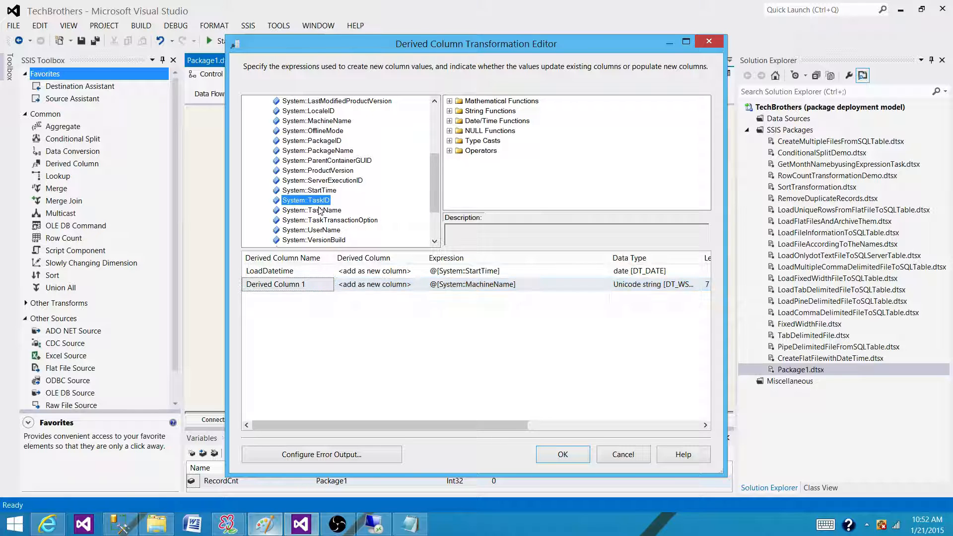
left_click(330, 212)
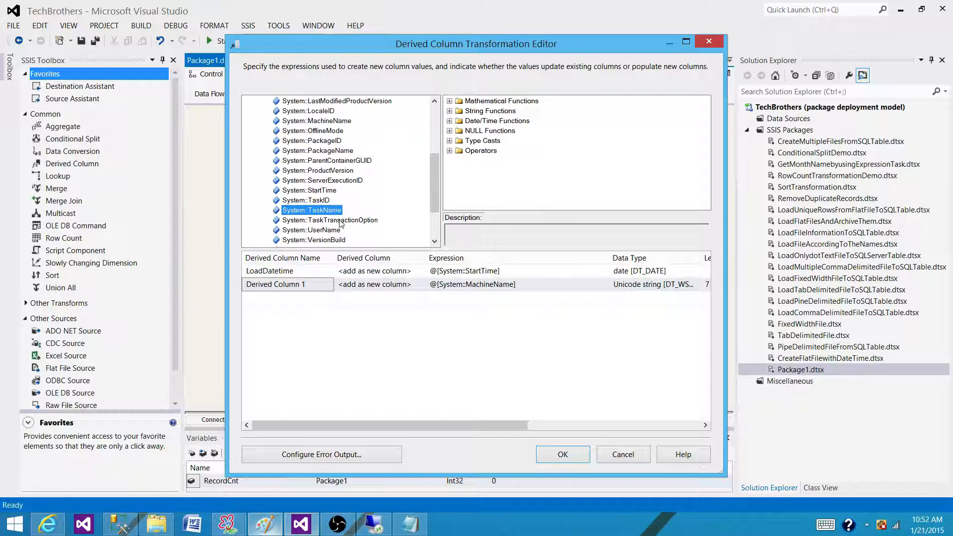
left_click(322, 201)
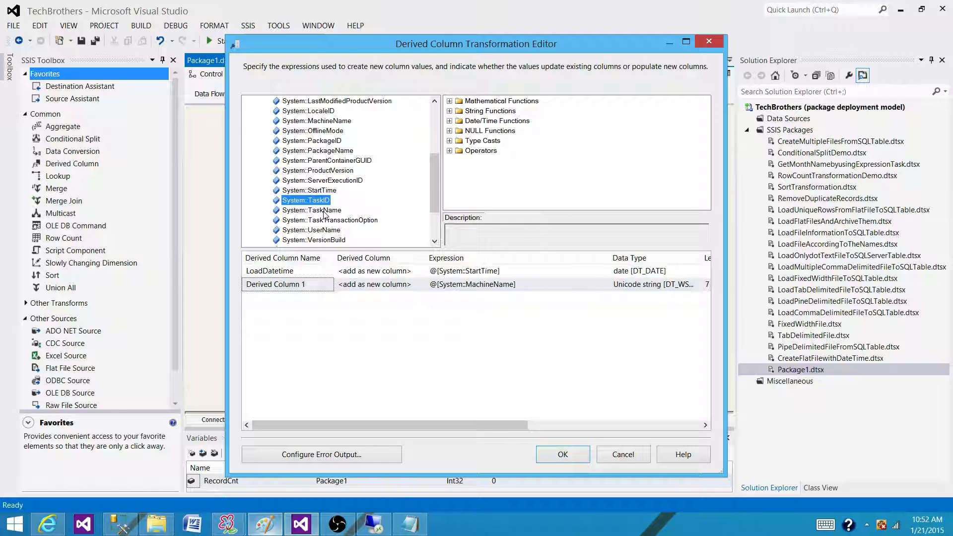
left_click(324, 211)
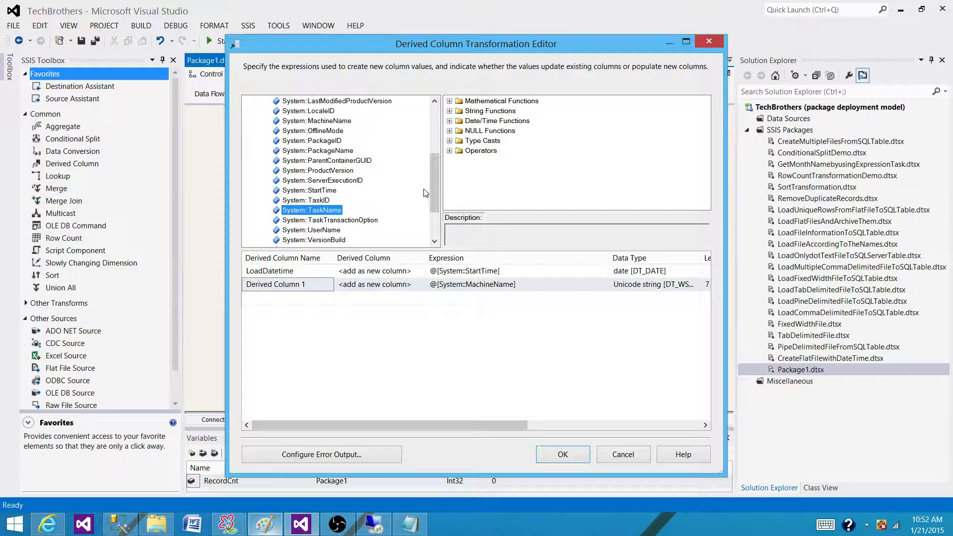
left_click_drag(433, 165, 435, 191)
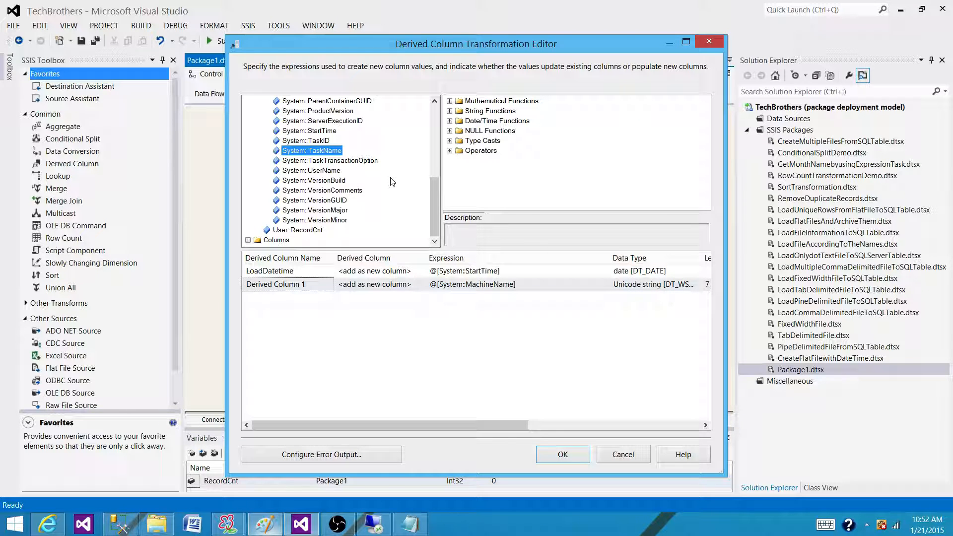
scroll(393, 179, "up", 3)
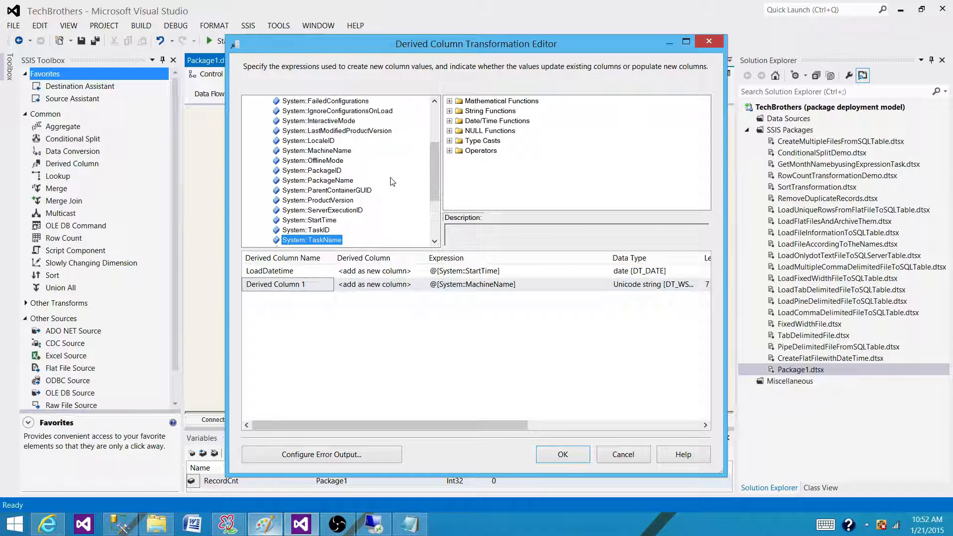
scroll(391, 181, "up", 3)
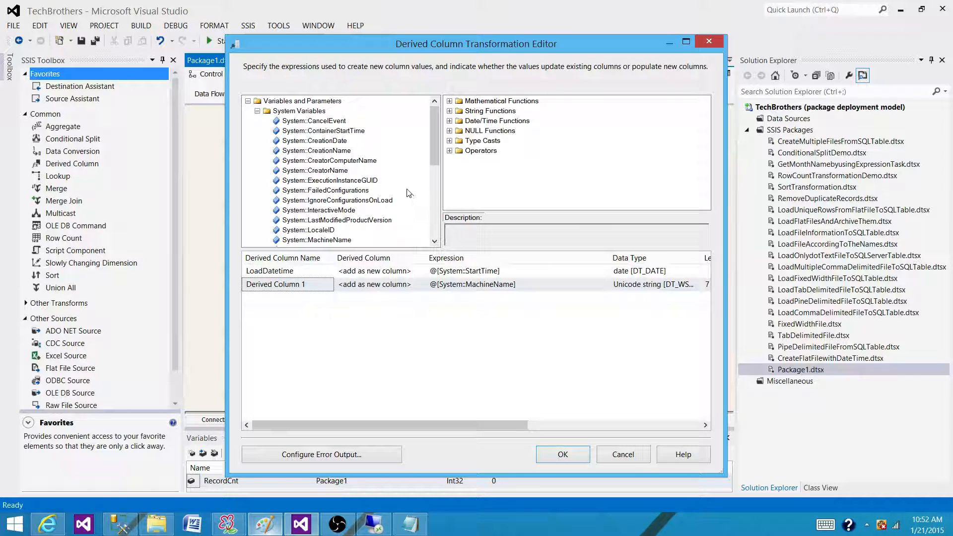
scroll(406, 189, "down", 4)
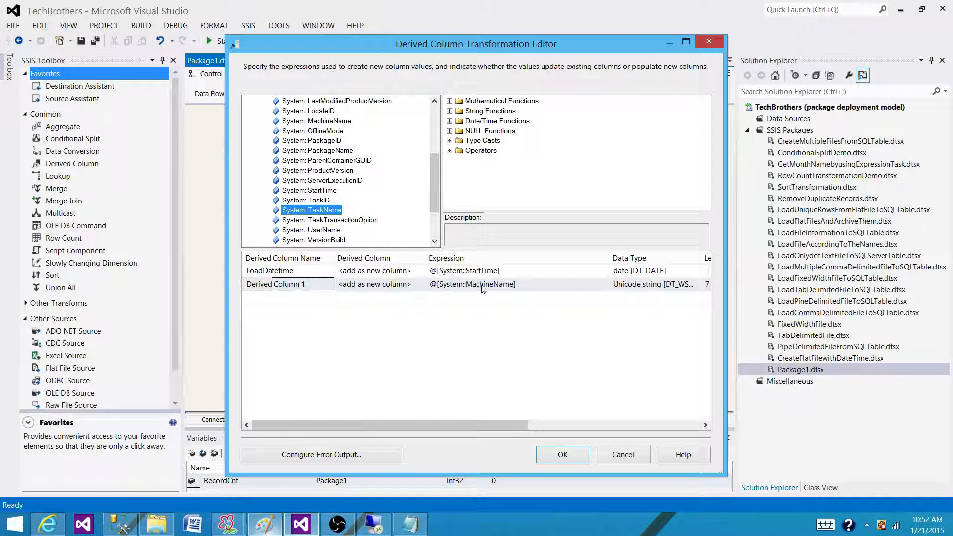
left_click_drag(438, 191, 416, 164)
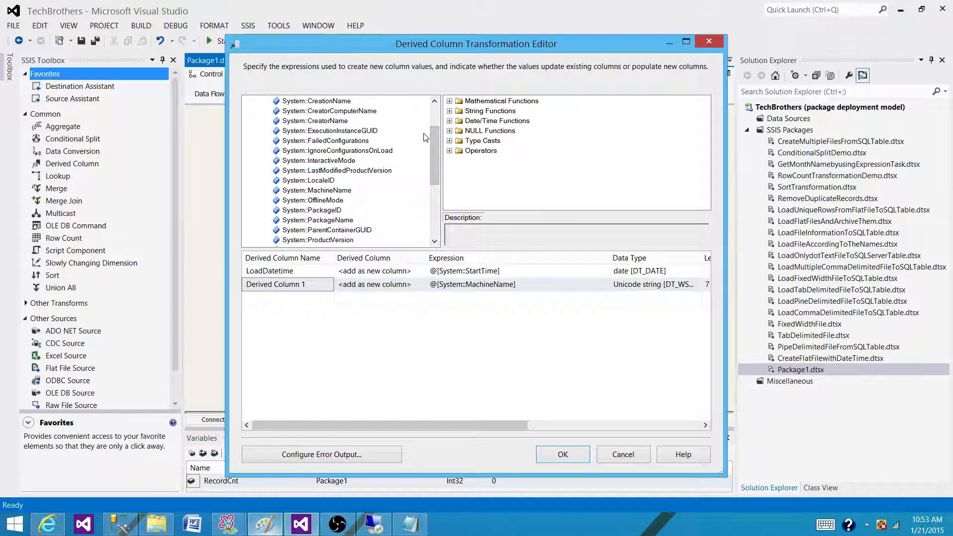
left_click(626, 452)
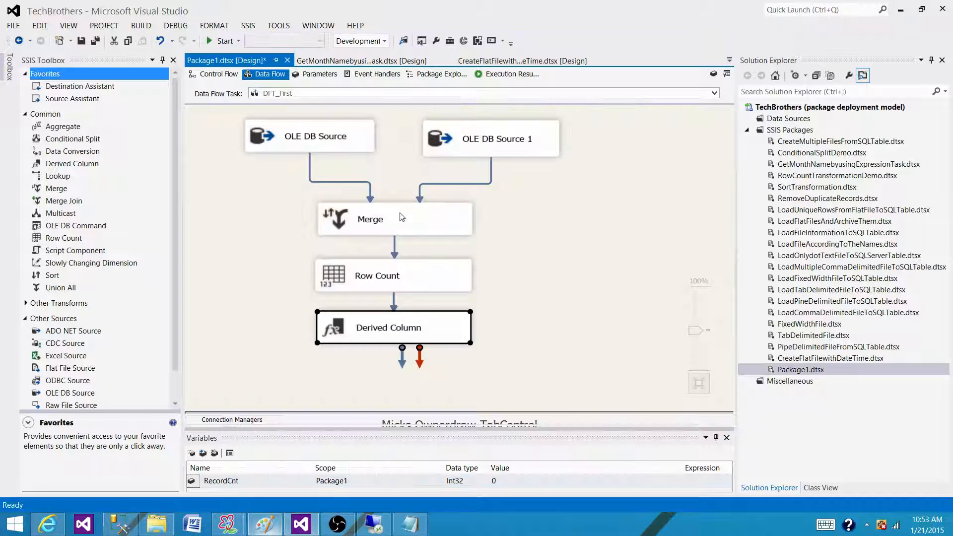
- Add an Execute SQL Task to the OnError event handler of Package1
left_click(372, 74)
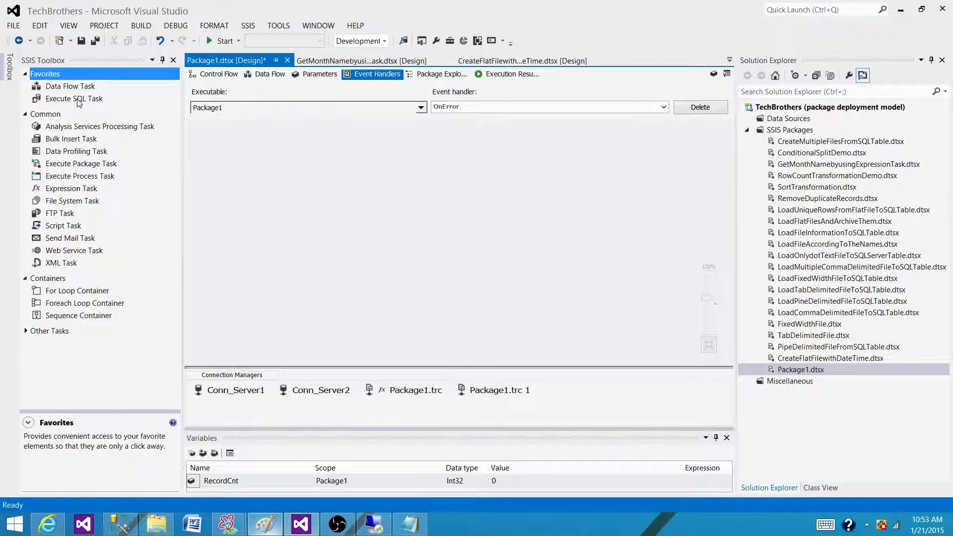
left_click_drag(75, 98, 354, 212)
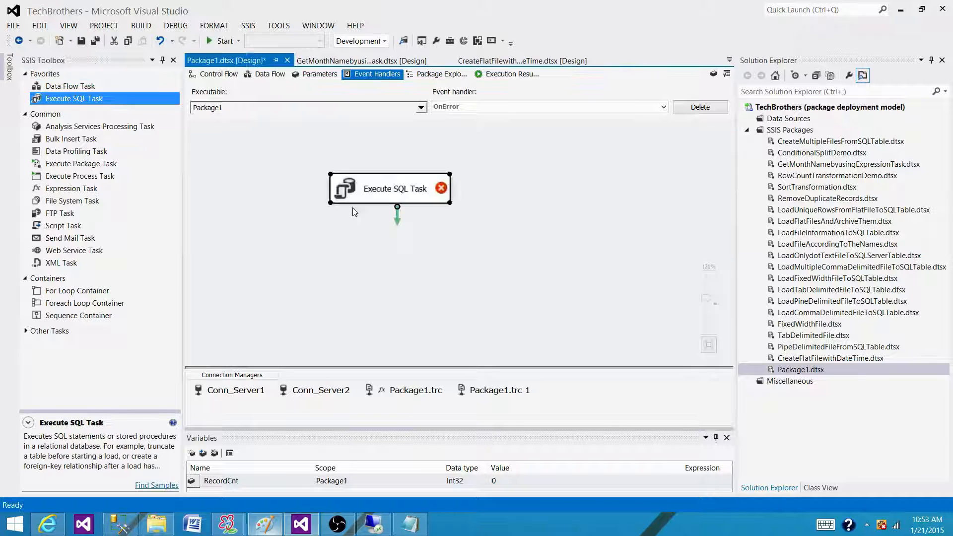
left_click(480, 219)
left_click_drag(708, 300, 707, 293)
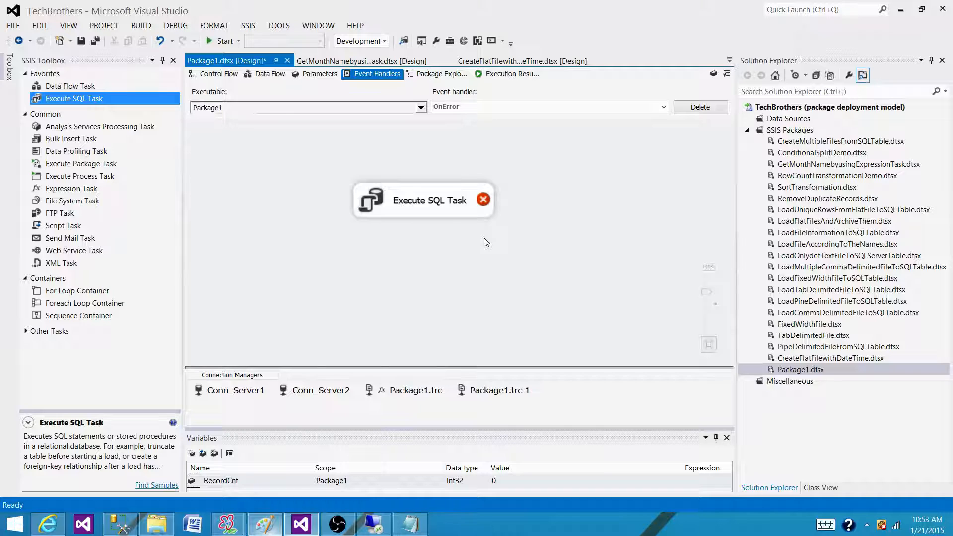
- Add a property expression entry for SqlStatementSource to the Execute SQL Task
double_click(481, 205)
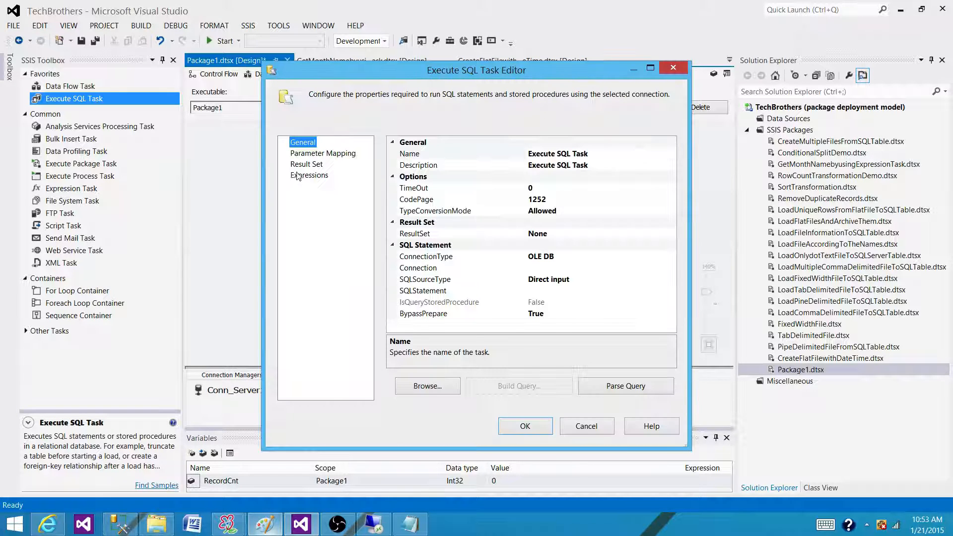
left_click(312, 176)
left_click(395, 155)
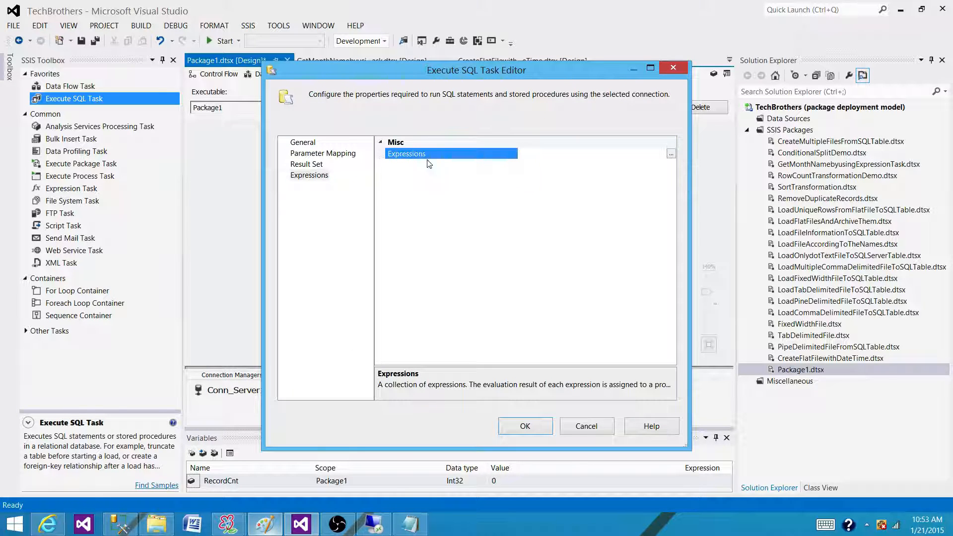
left_click(671, 154)
left_click(433, 205)
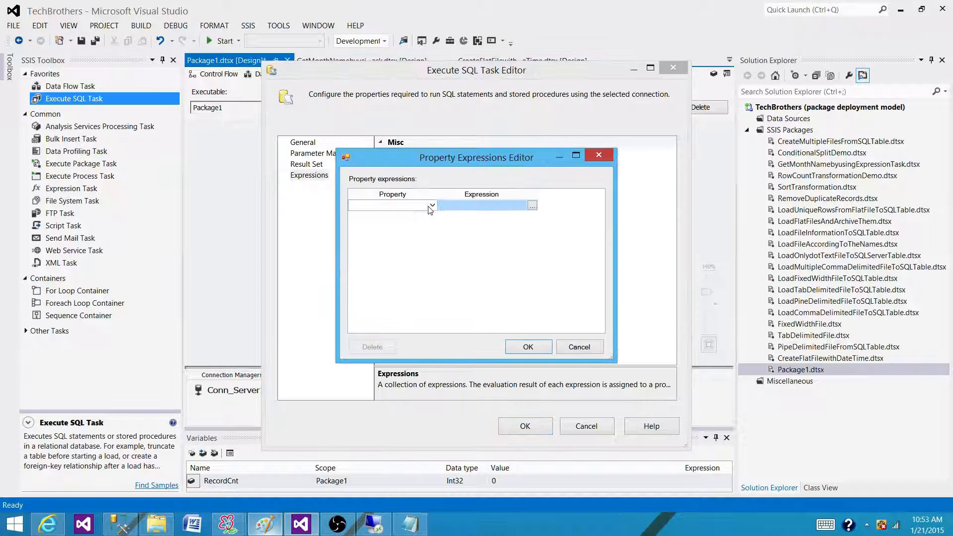
left_click(433, 206)
left_click_drag(433, 230, 433, 266)
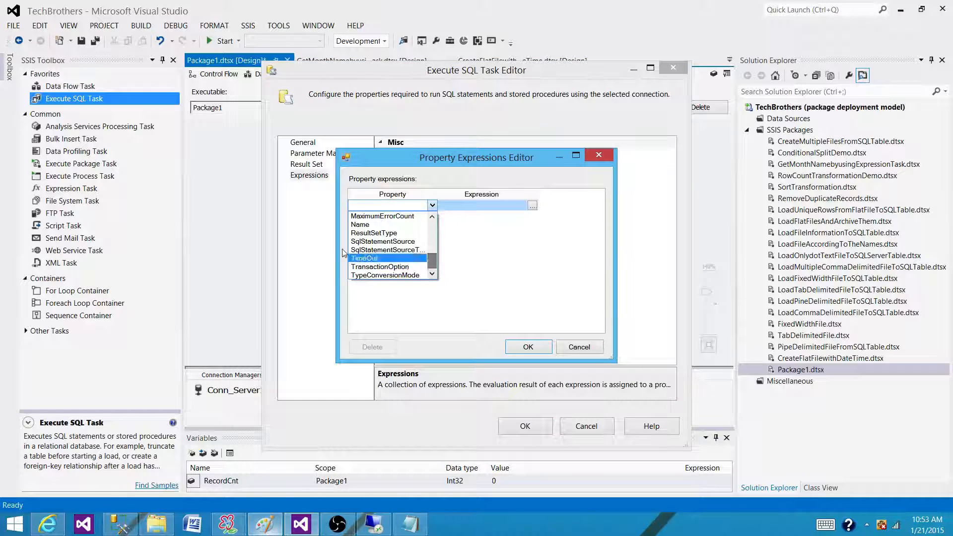
left_click(371, 245)
- Open the Expression Builder for the SqlStatementSource property and list all system variables with their full names readable
left_click(532, 205)
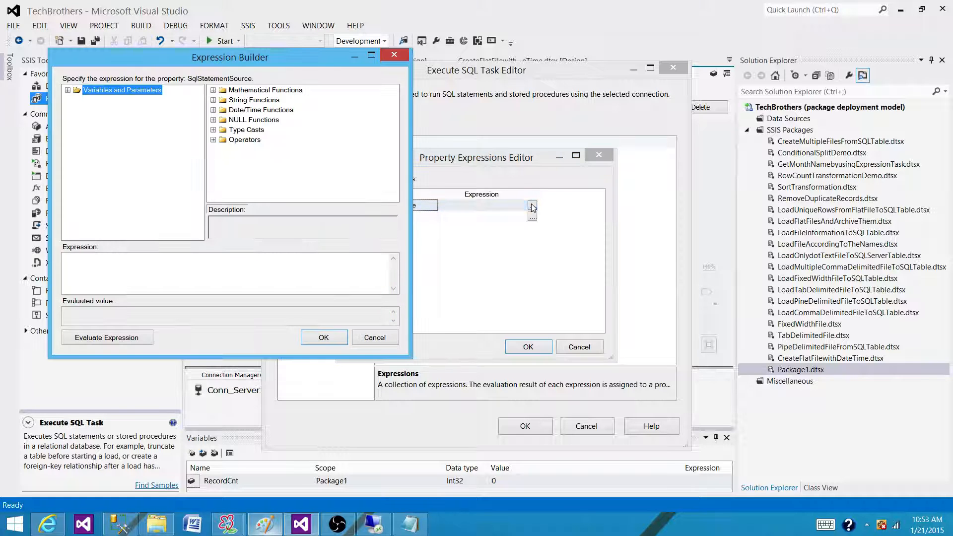
left_click(68, 90)
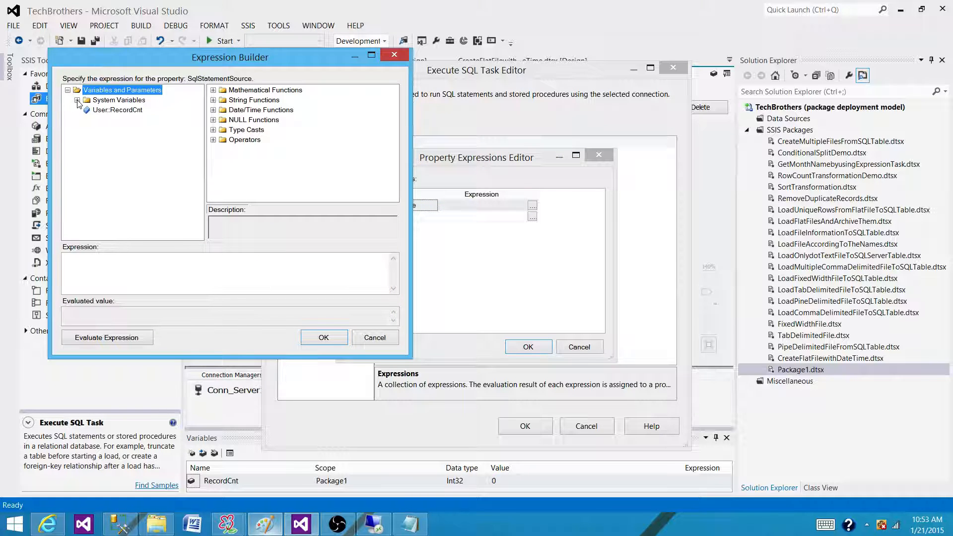
left_click(77, 100)
left_click_drag(207, 154, 299, 154)
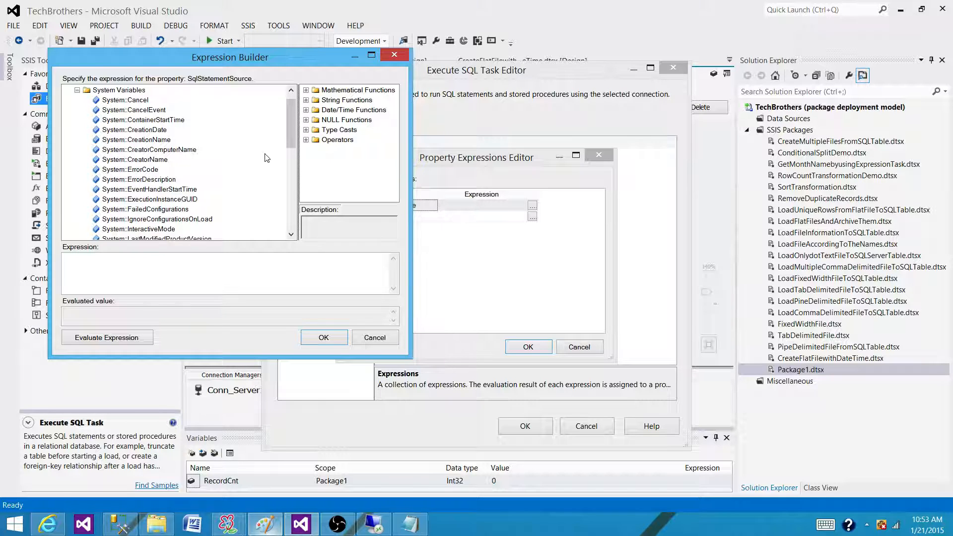
- Examine the system variables available in the OnError event handler, particularly System::ErrorCode and System::ErrorDescription
left_click_drag(290, 114, 298, 206)
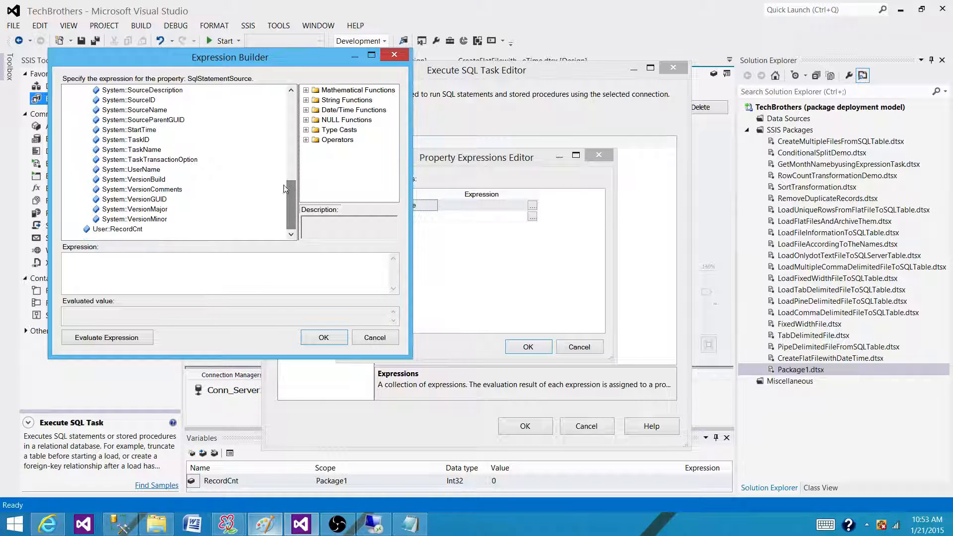
left_click(292, 91)
left_click(292, 92)
left_click(292, 92)
left_click(292, 93)
left_click(292, 92)
left_click(293, 93)
left_click(293, 93)
left_click(293, 92)
left_click(292, 92)
left_click(292, 93)
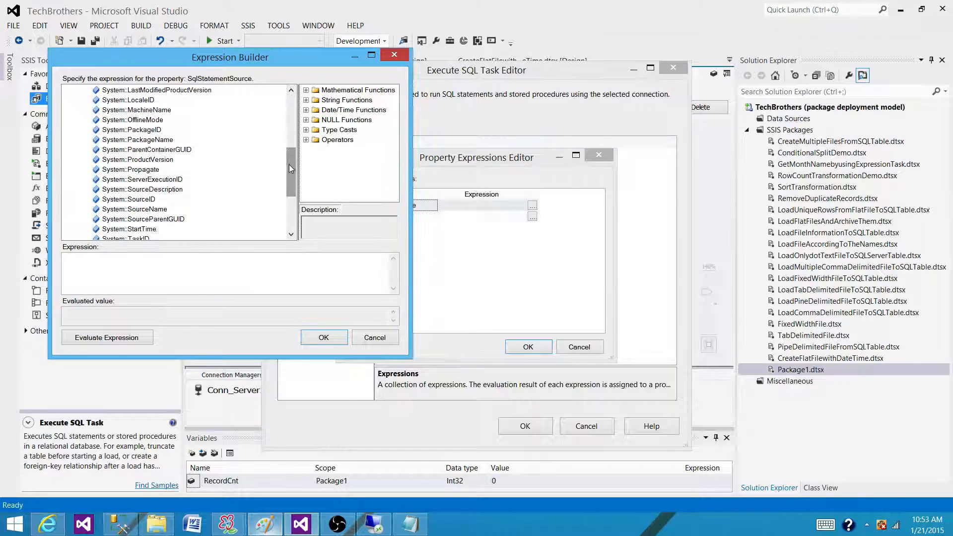
left_click_drag(291, 171, 293, 121)
left_click(145, 179)
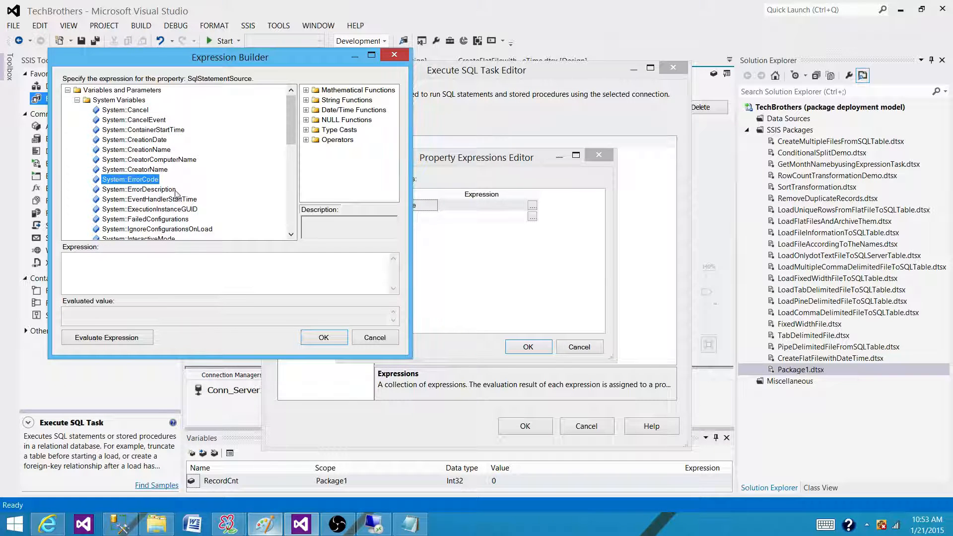
left_click(140, 191)
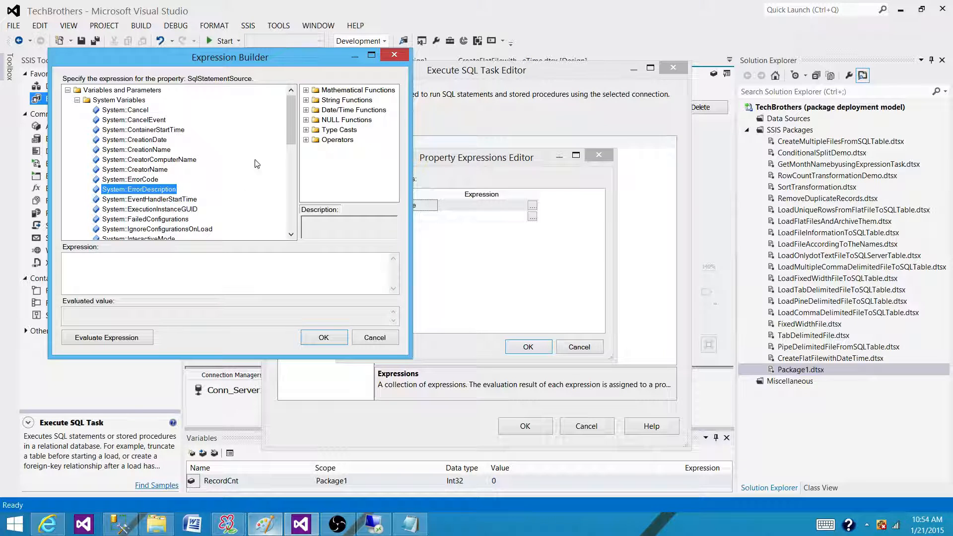
- Examine the remaining system variables for error logging, including System::SourceName and System::StartTime
left_click_drag(290, 120, 287, 174)
left_click(149, 199)
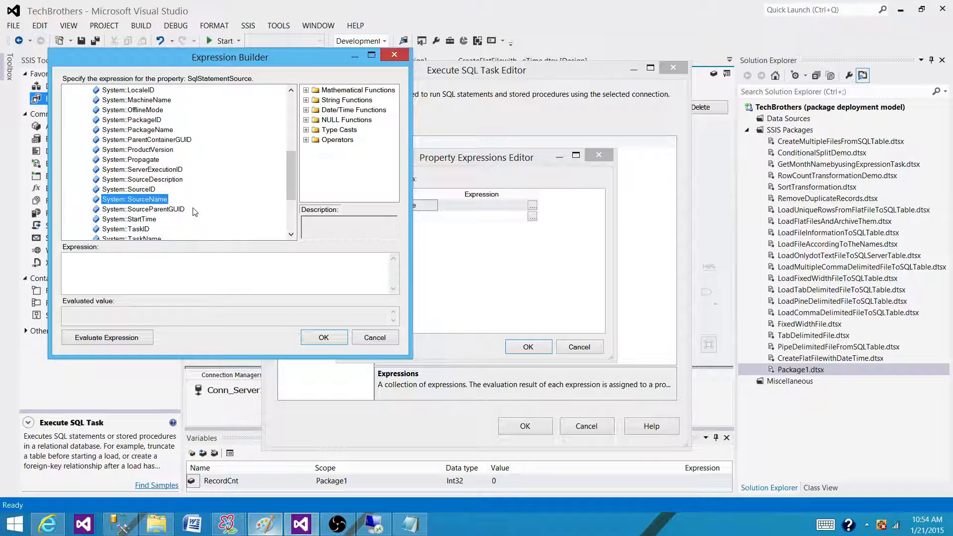
left_click(144, 220)
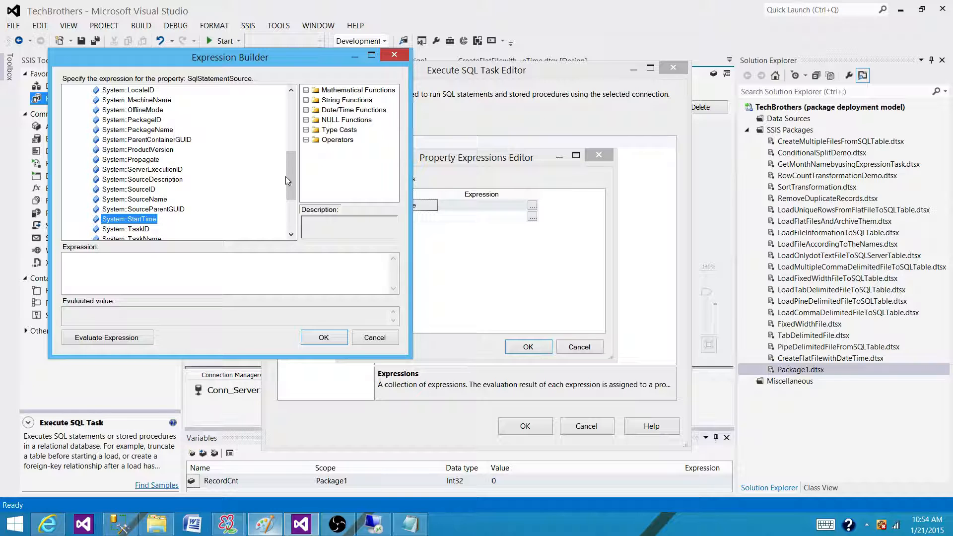
left_click_drag(290, 168, 288, 153)
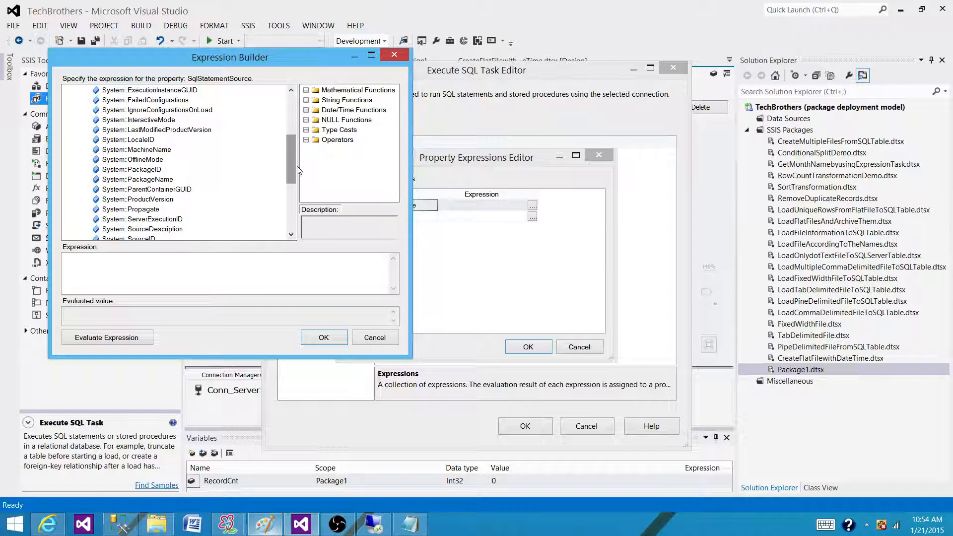
left_click_drag(291, 168, 300, 219)
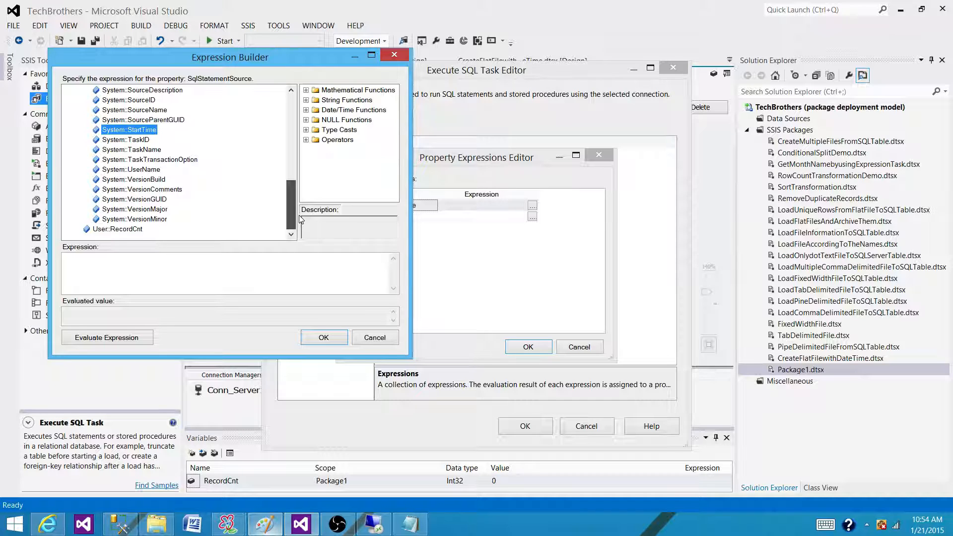
left_click_drag(298, 222, 299, 222)
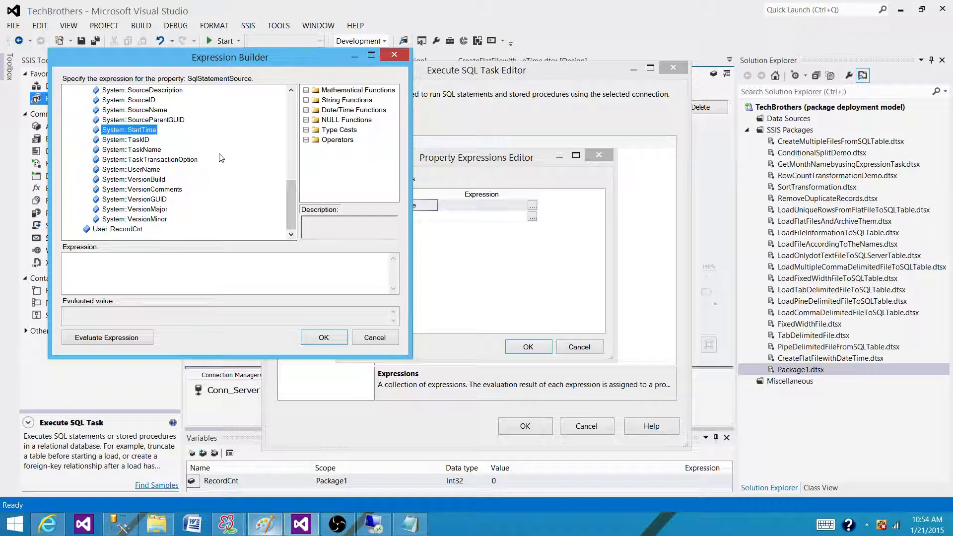
scroll(221, 158, "up", 1)
scroll(221, 158, "up", 2)
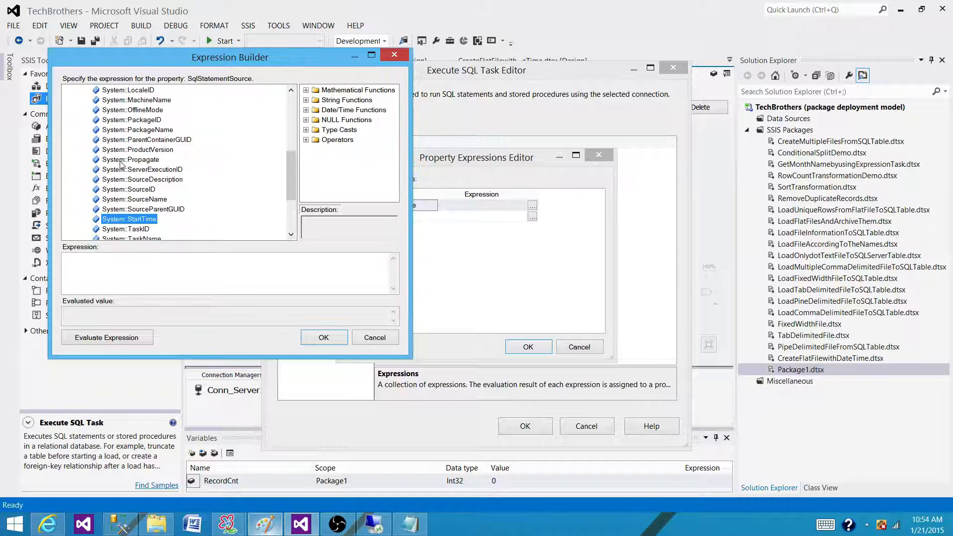
- Review System::ErrorCode, System::ErrorDescription and the rest of the list once more, and cancel the Expression Builder and Property Expressions Editor
left_click_drag(262, 60, 485, 107)
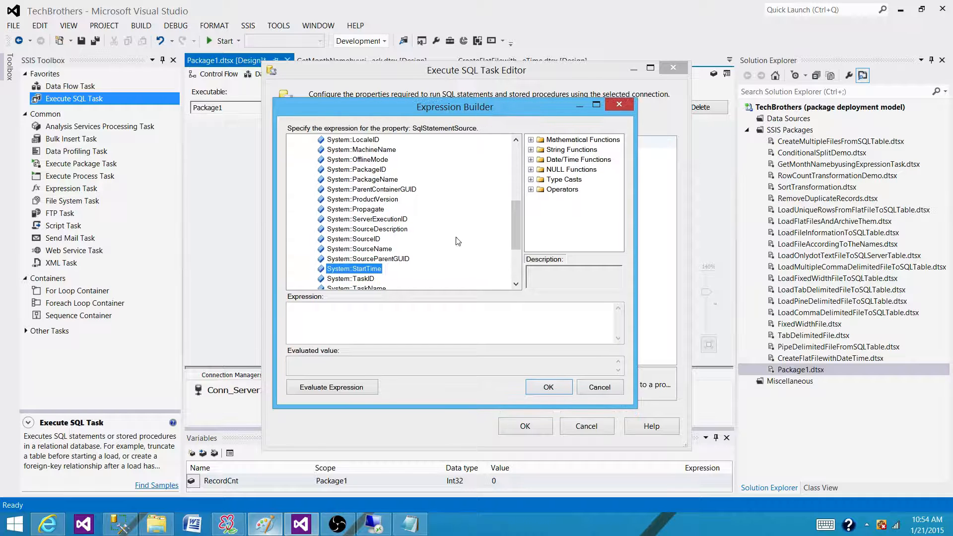
scroll(501, 218, "up", 4)
scroll(480, 222, "up", 2)
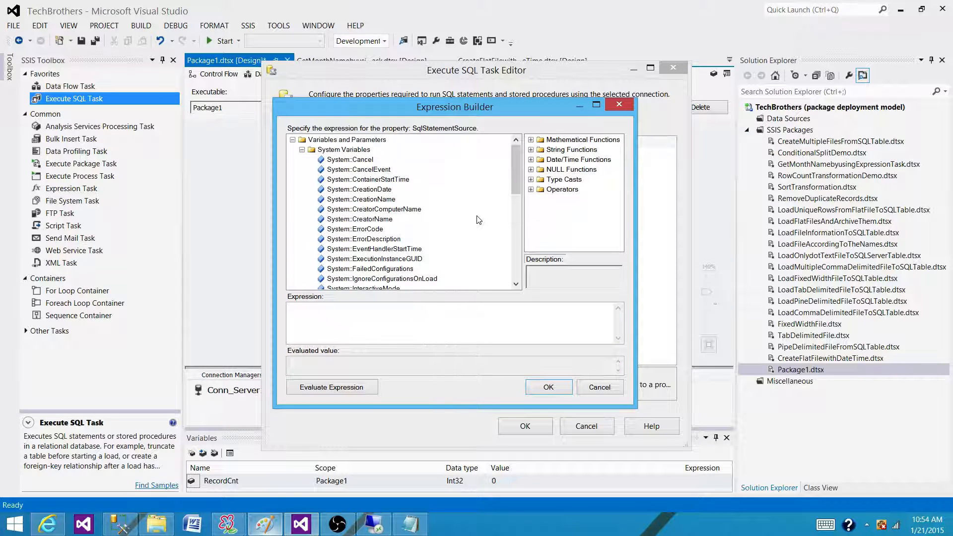
left_click(380, 228)
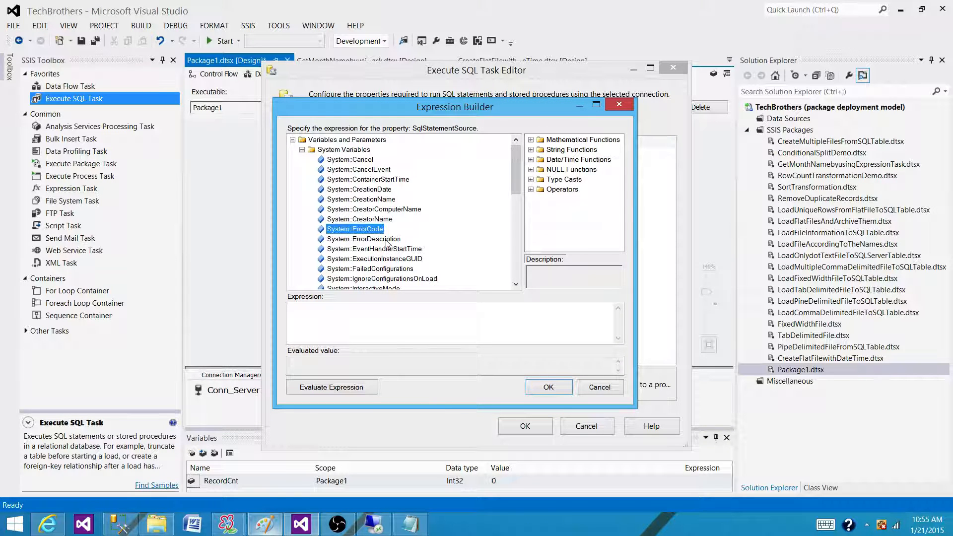
left_click(386, 240)
left_click_drag(514, 172, 517, 258)
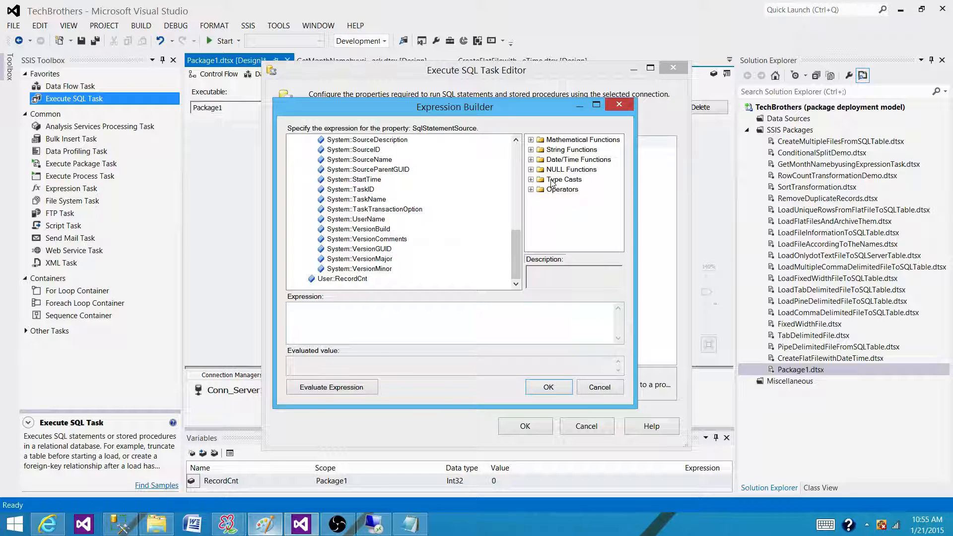
left_click(598, 388)
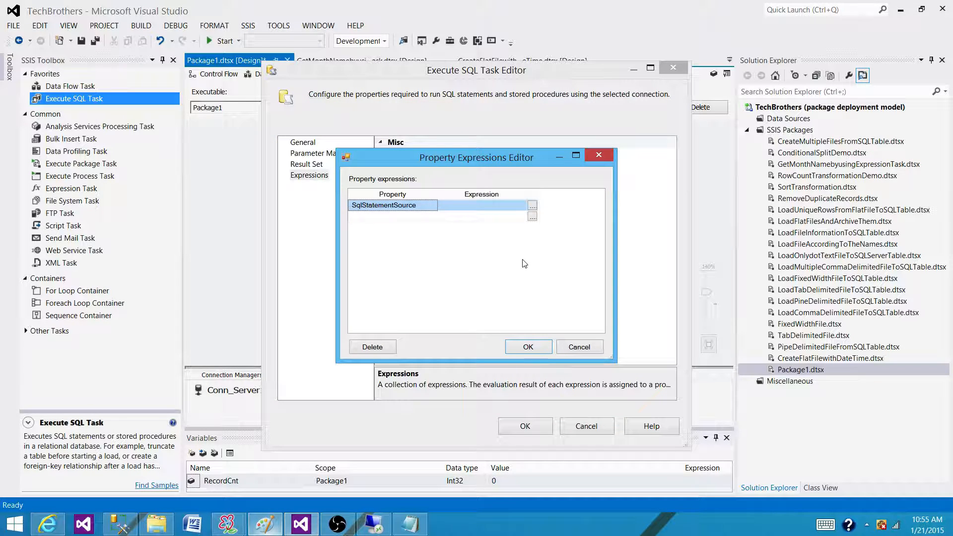
left_click(576, 346)
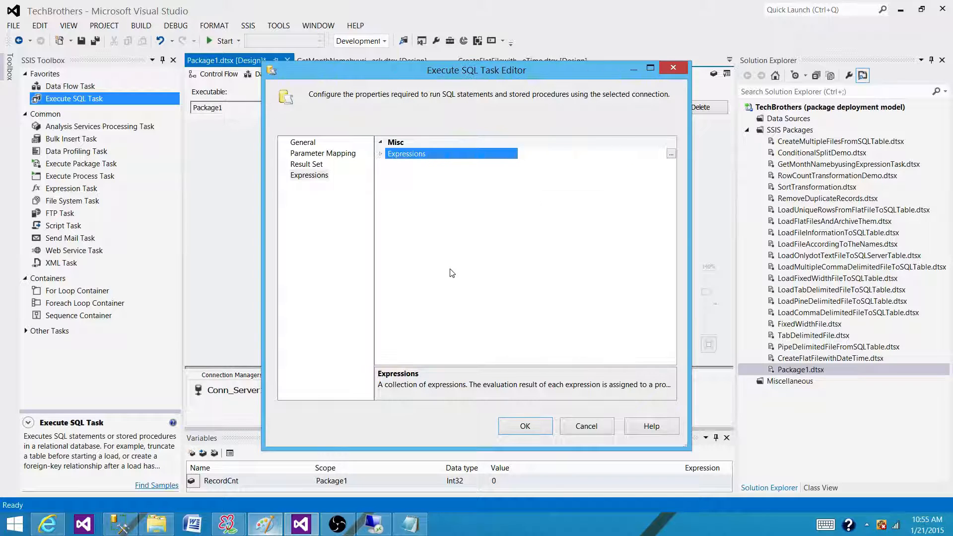